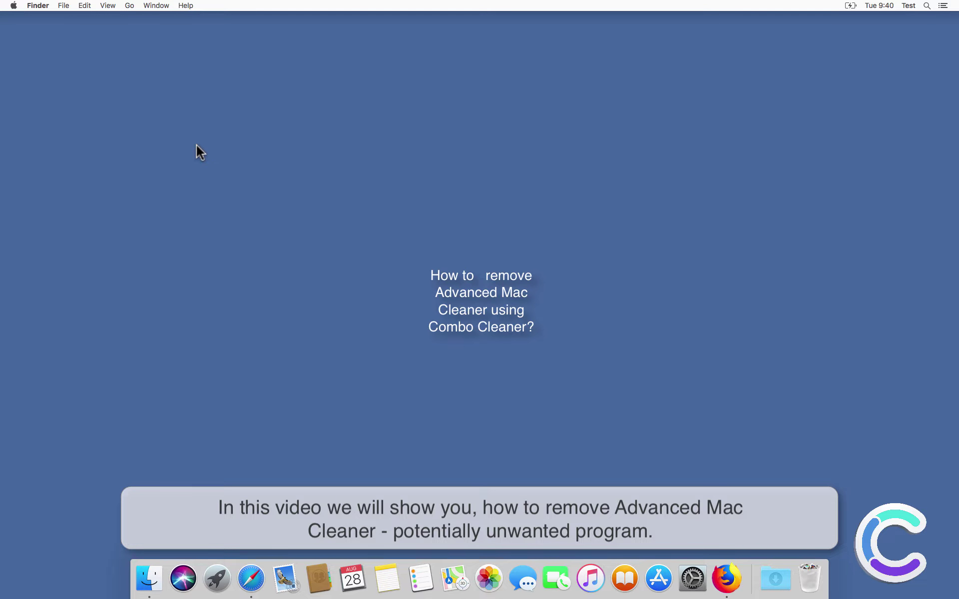
Restart the Mac from the Apple menu and confirm the restart.
click(14, 7)
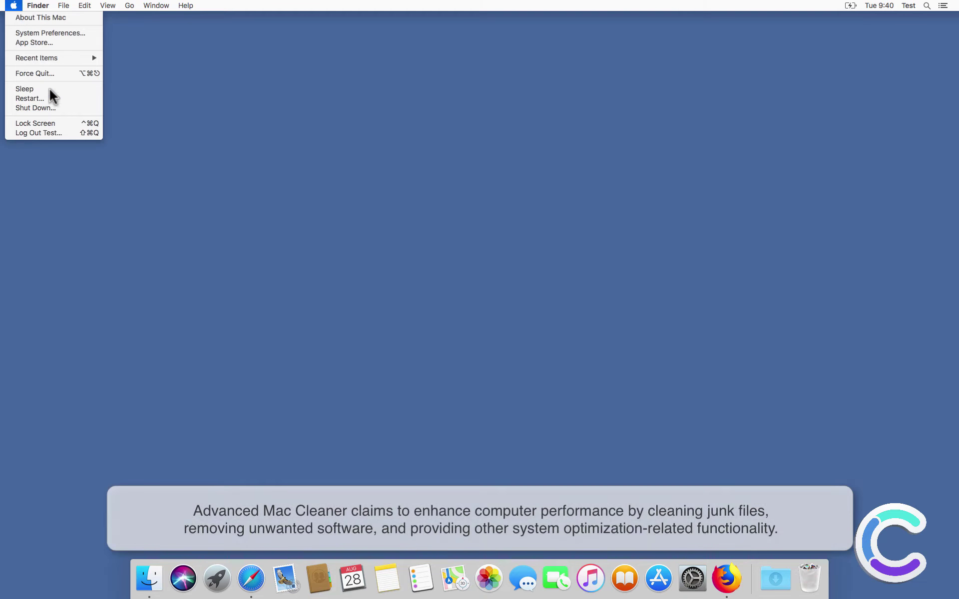
click(52, 97)
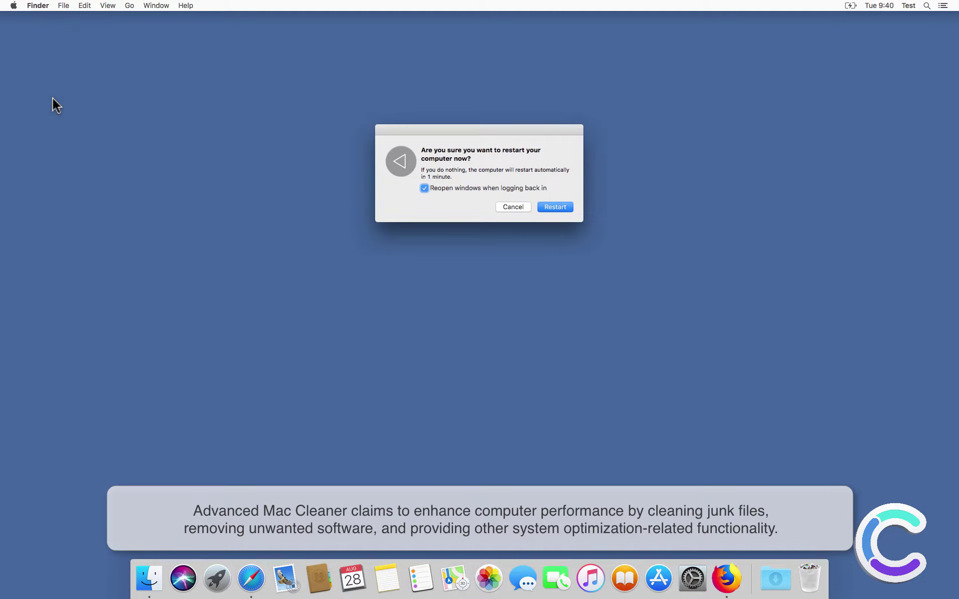
click(555, 207)
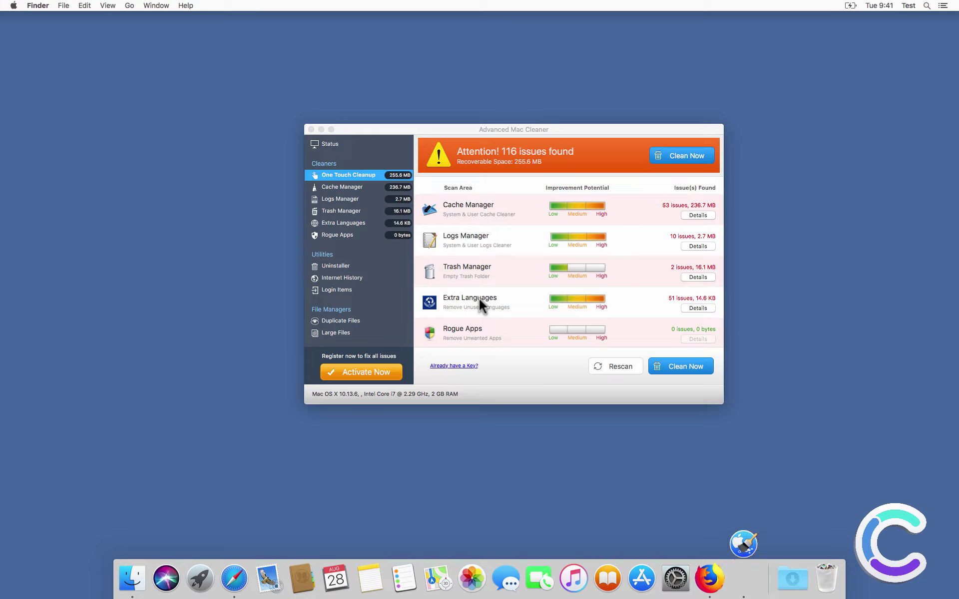
Try Clean Now on the 116 issues, dismiss the notification, and accept the Activate Now purchase offer.
click(690, 154)
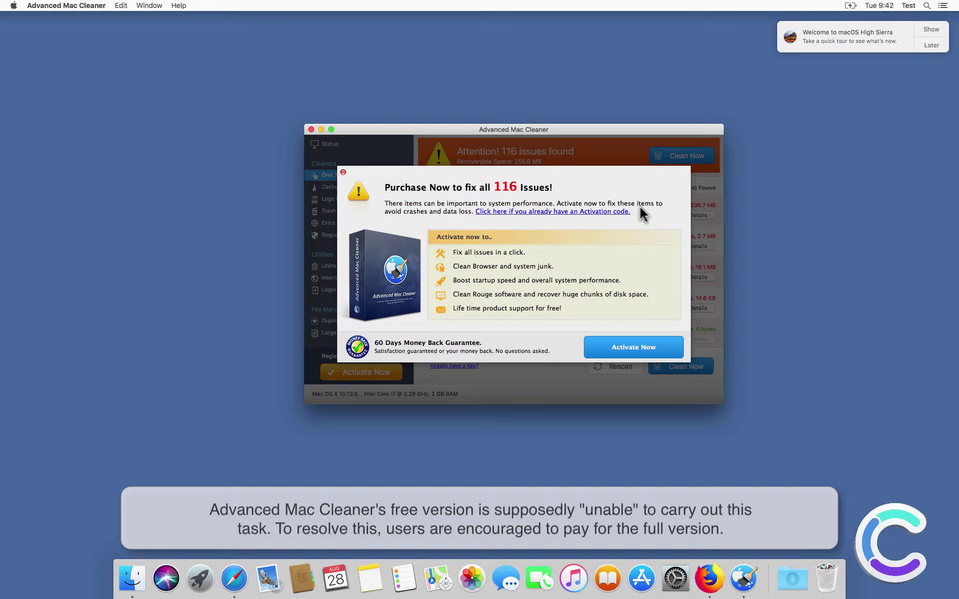
click(931, 45)
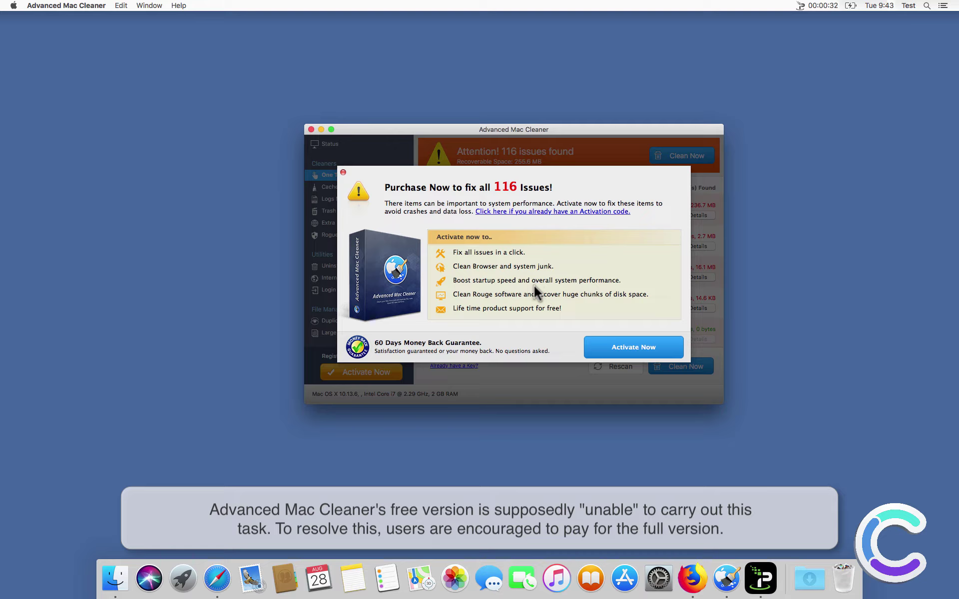
click(628, 346)
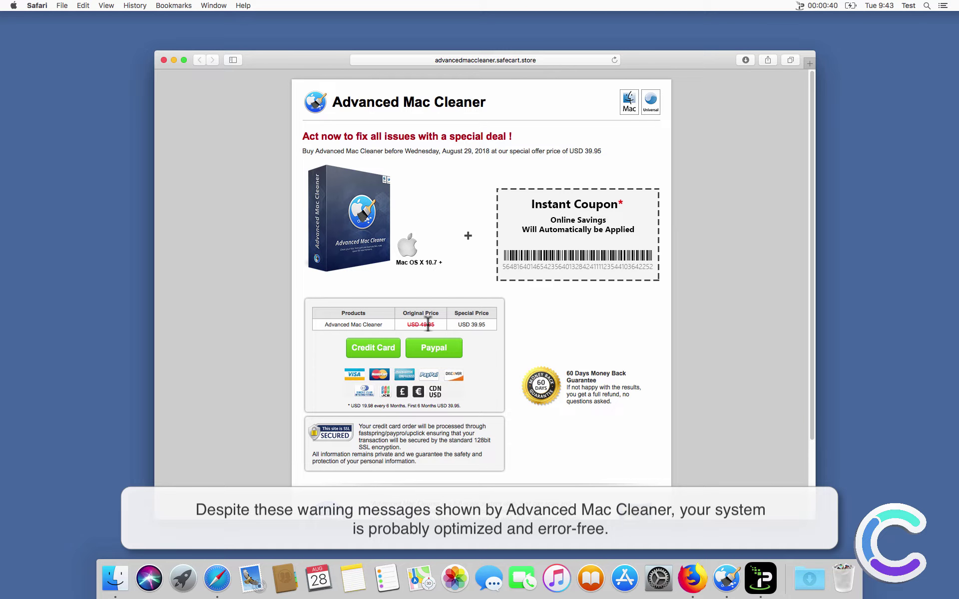
Close the Safari checkout page and the Advanced Mac Cleaner window.
scroll(538, 292, down, 2)
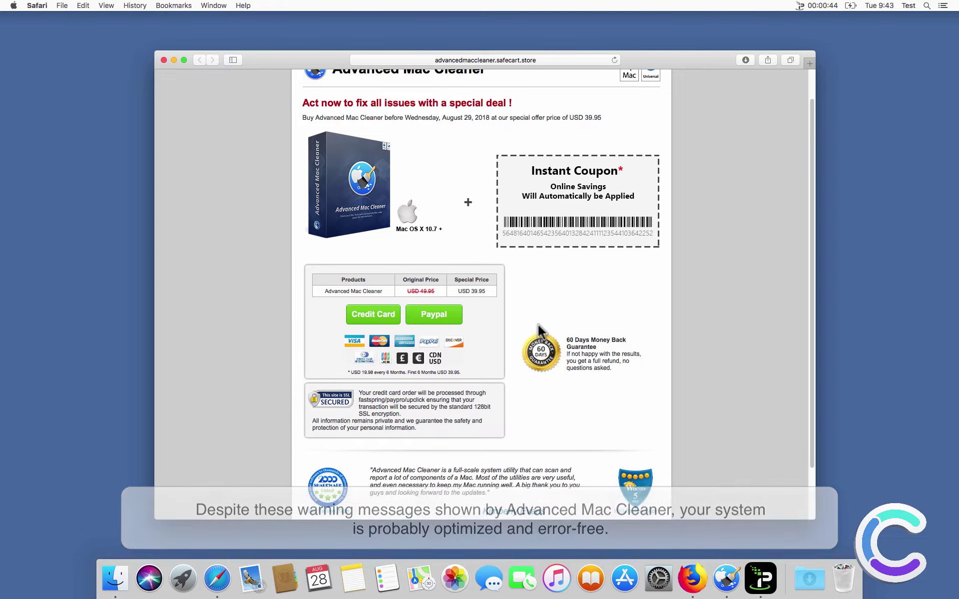
scroll(536, 322, up, 2)
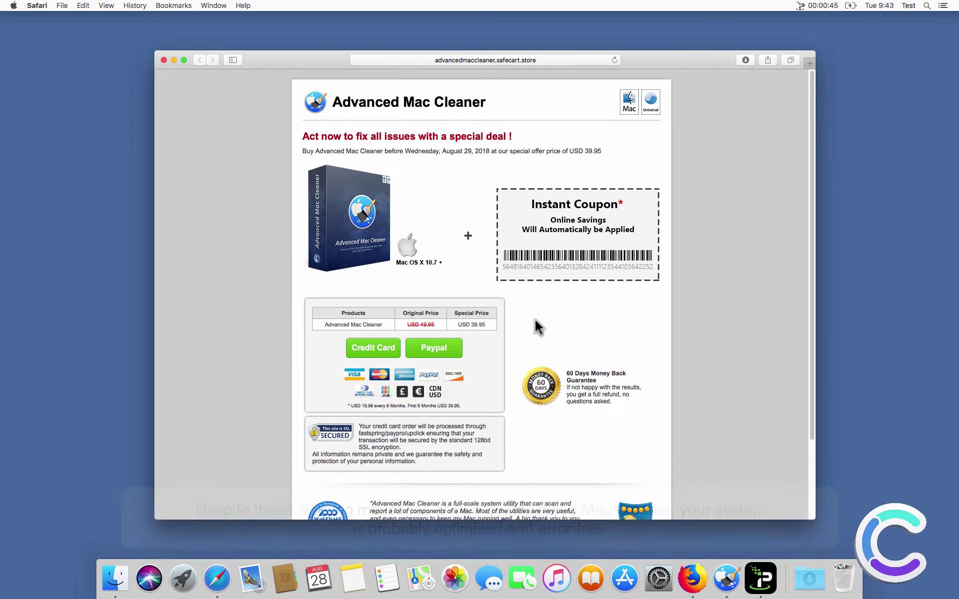
click(162, 60)
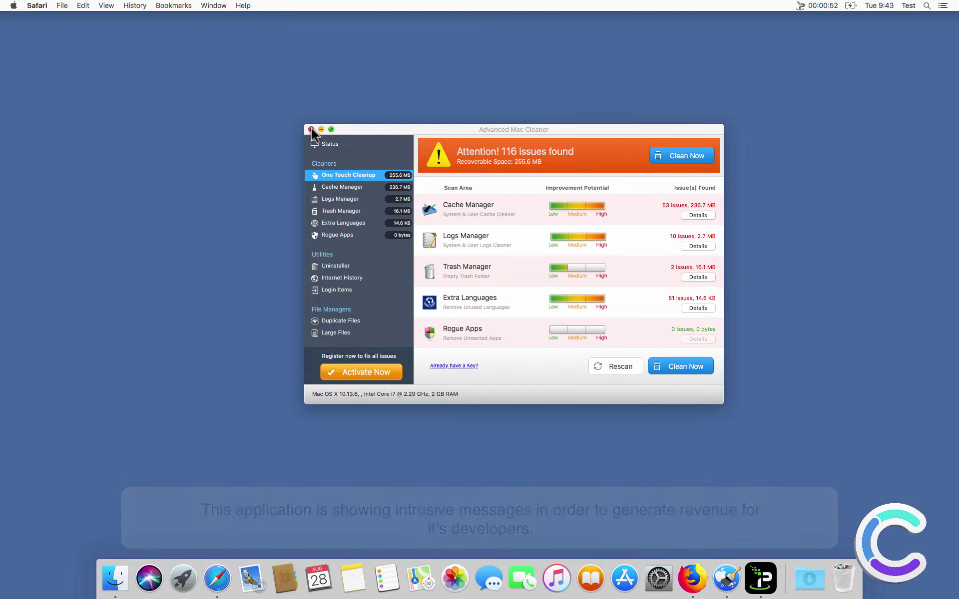
click(311, 128)
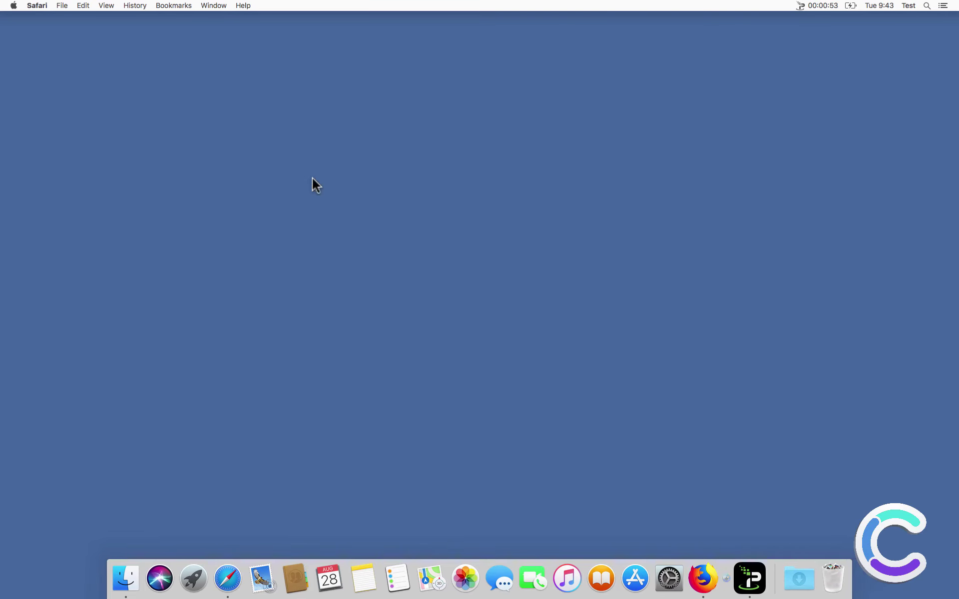
click(234, 578)
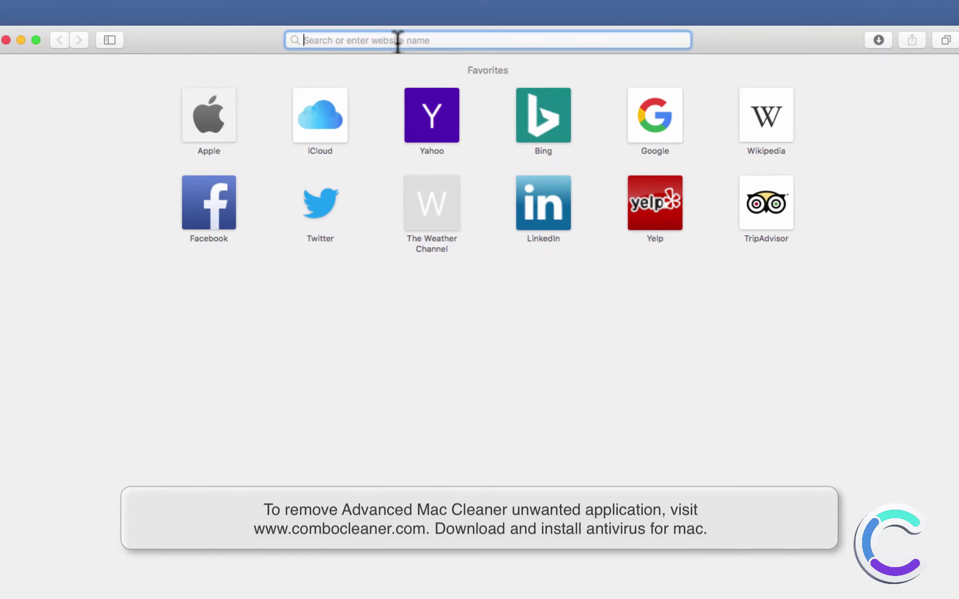
text(www.c)
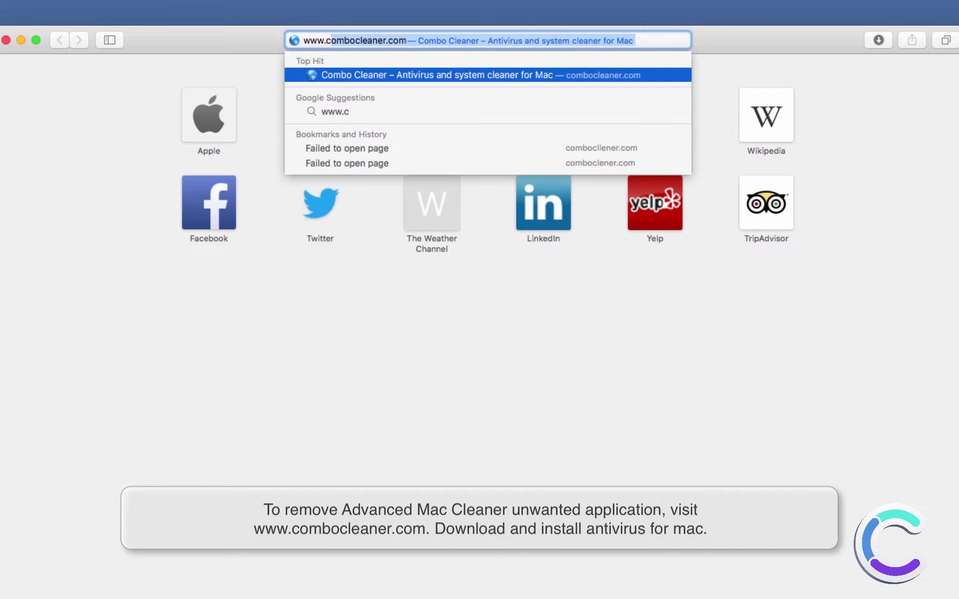
text(ombocleaner.com)
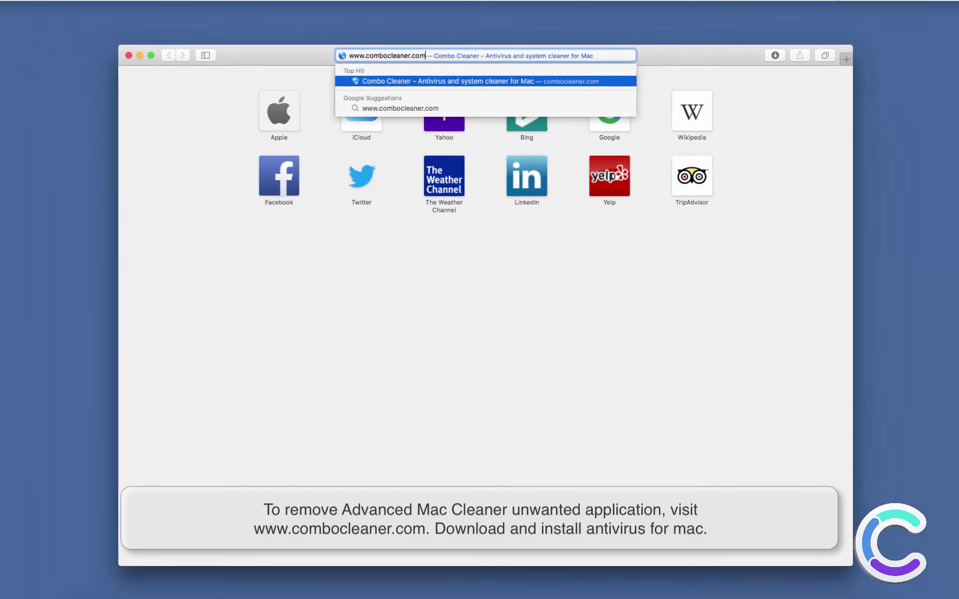
key(Return)
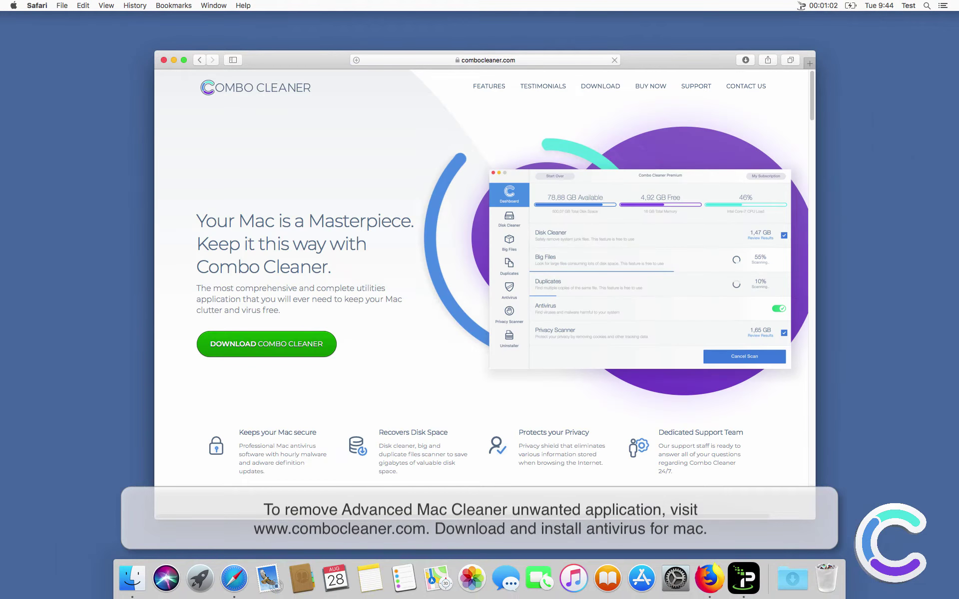
click(288, 352)
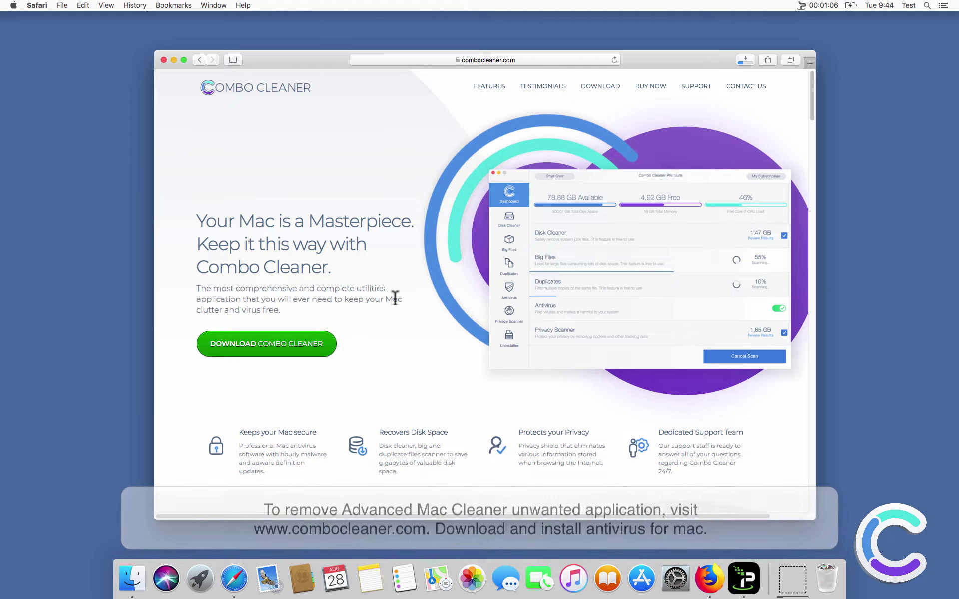
click(746, 60)
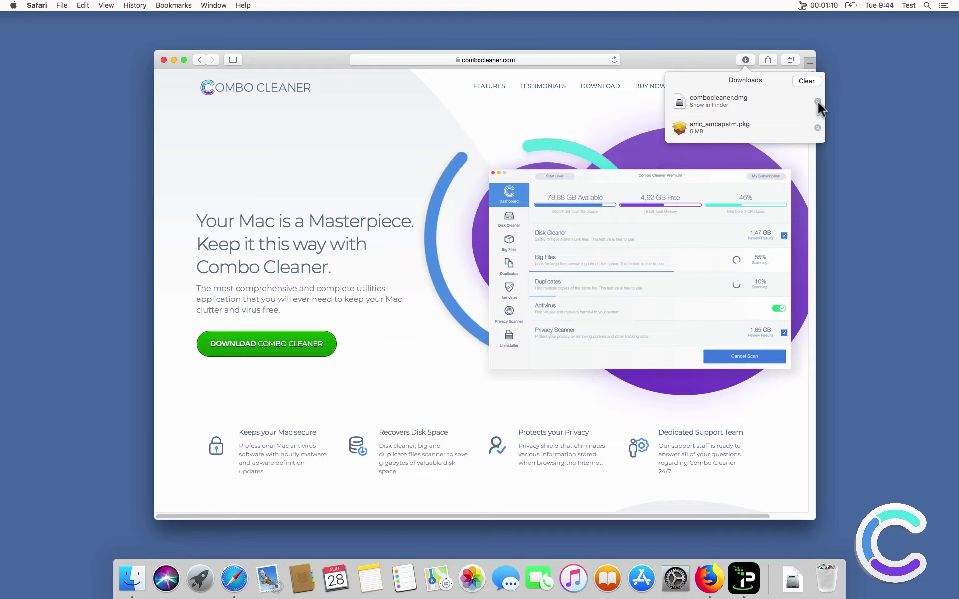
click(817, 100)
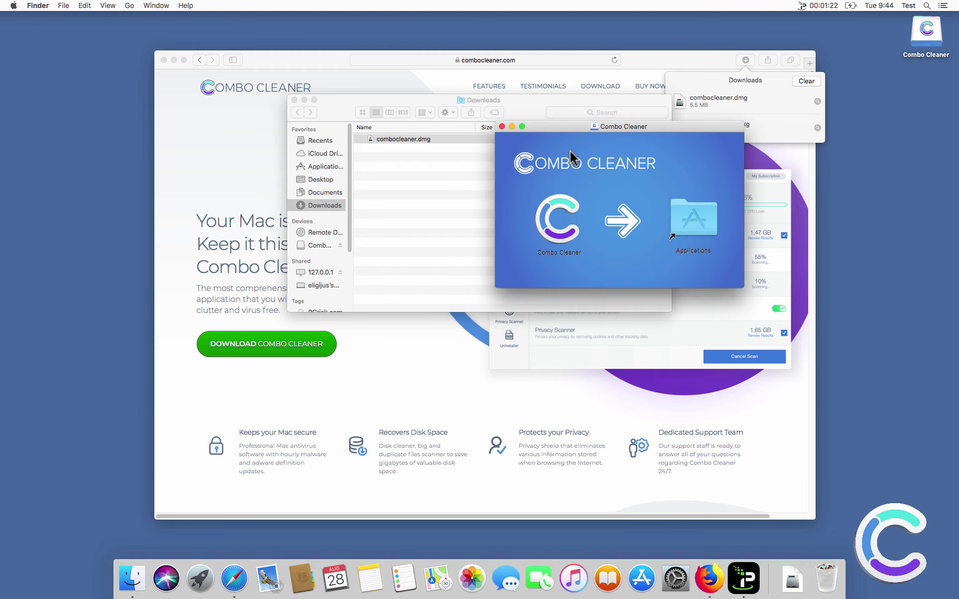
Drag Combo Cleaner onto the Applications folder and close the Downloads window.
click(555, 212)
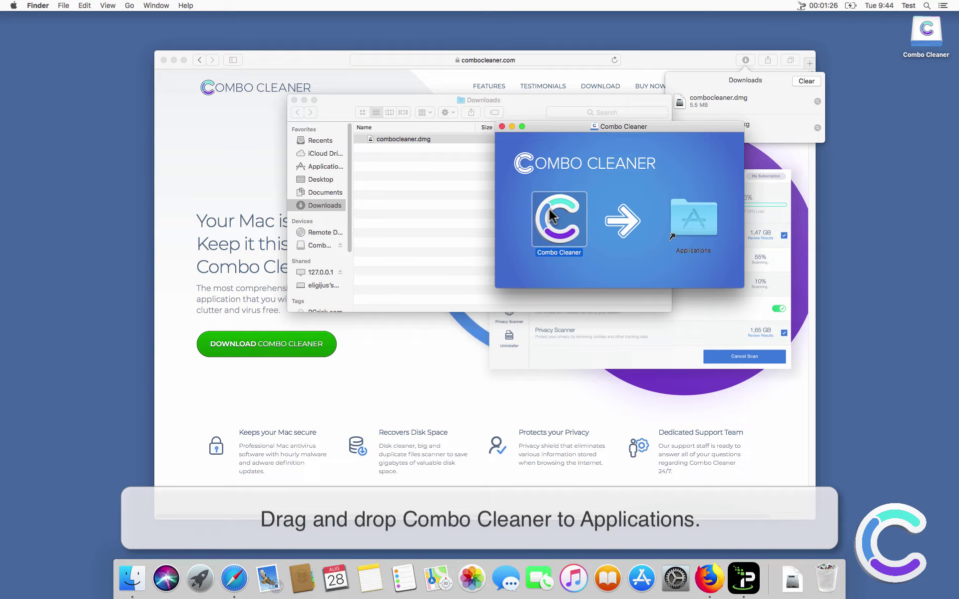
drag(551, 216, 703, 230)
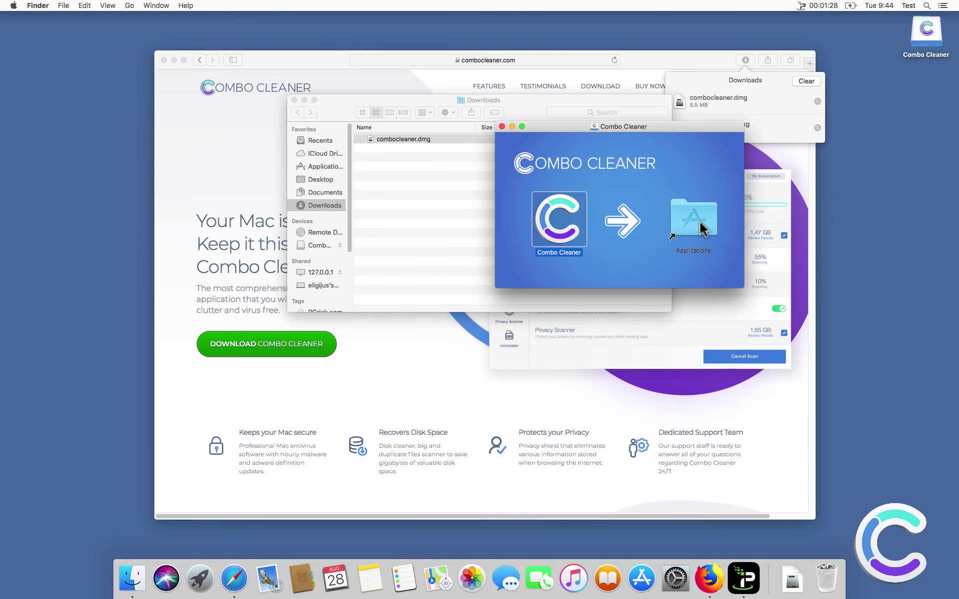
click(293, 100)
Close the installer and Safari windows, then launch Combo Cleaner from Launchpad.
click(501, 126)
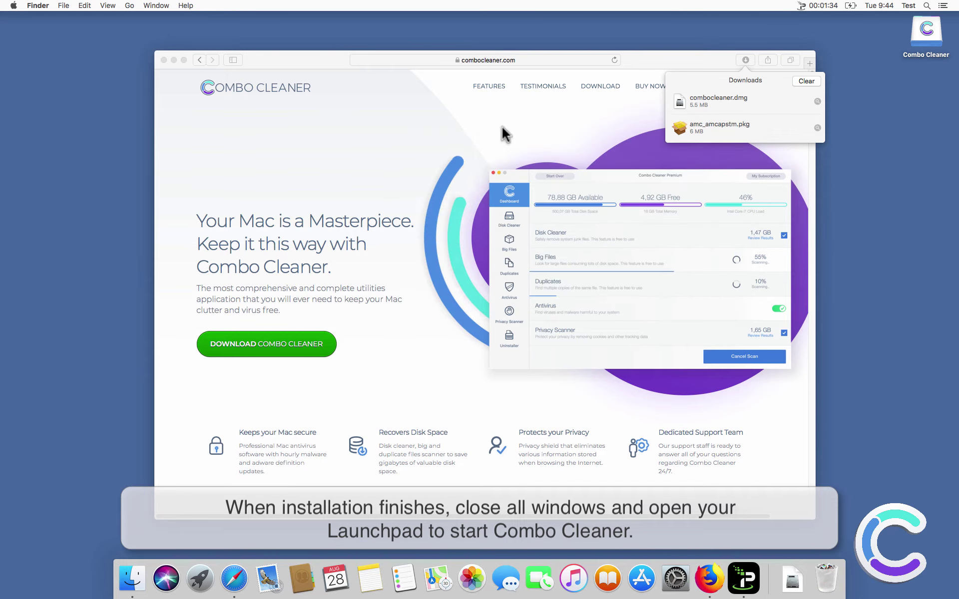
click(163, 60)
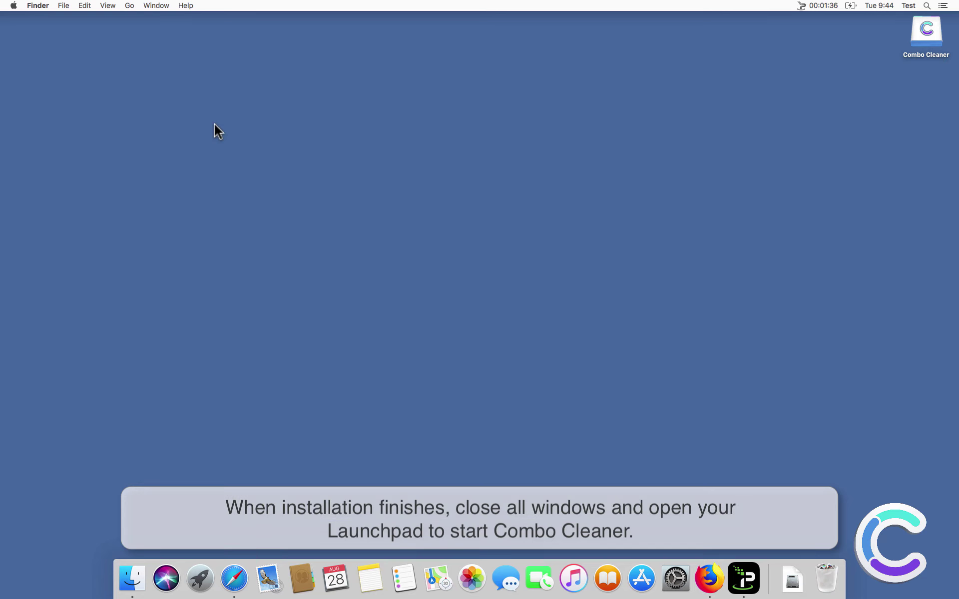
click(199, 578)
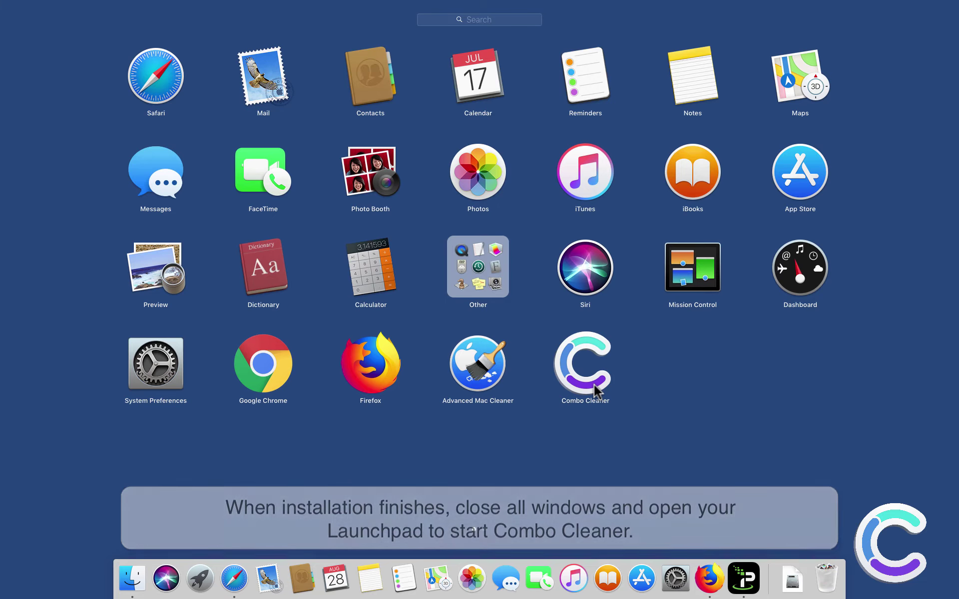
click(594, 385)
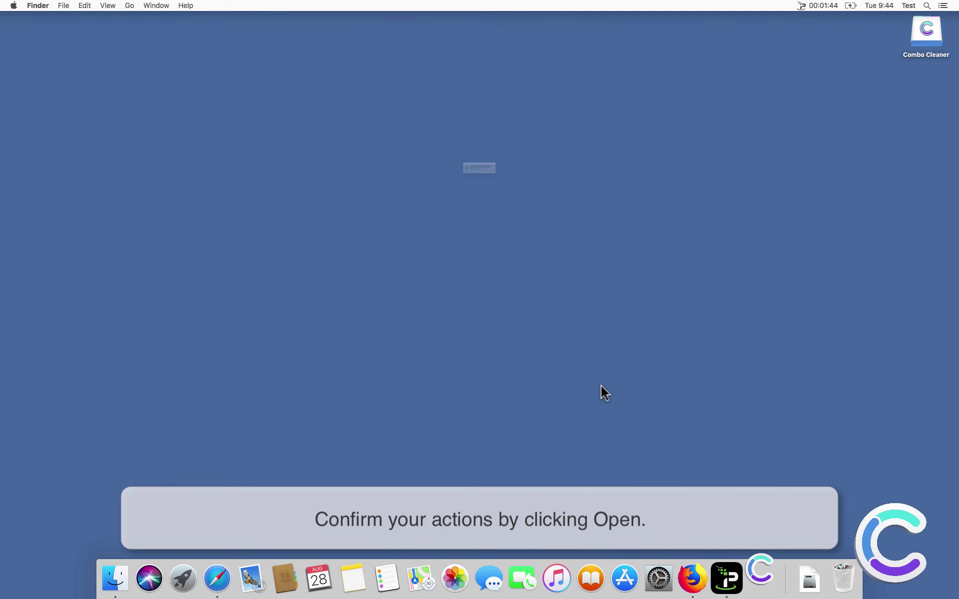
Approve opening the downloaded Combo Cleaner app and go to its Antivirus page with Full Scan.
click(580, 192)
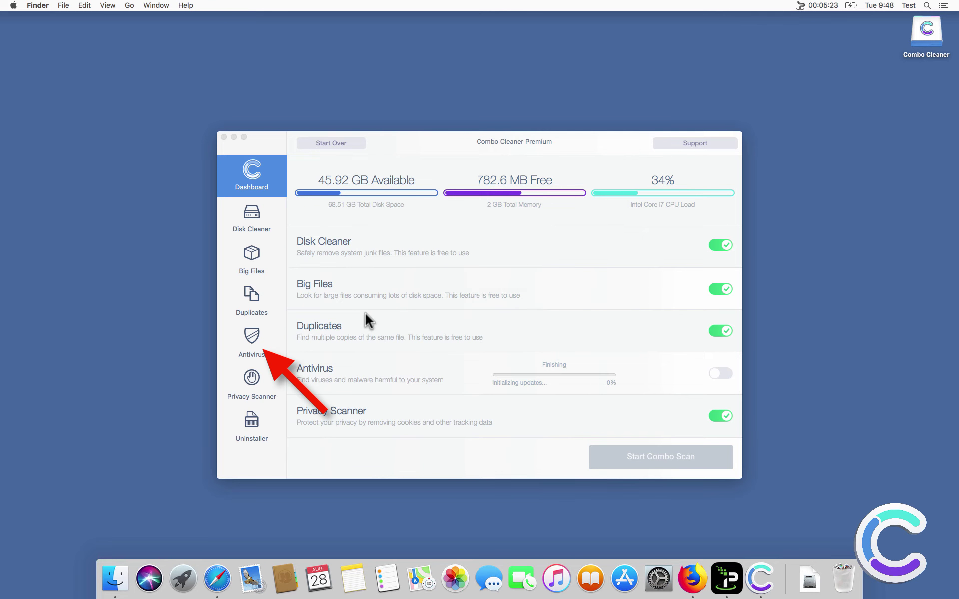
click(352, 323)
click(244, 347)
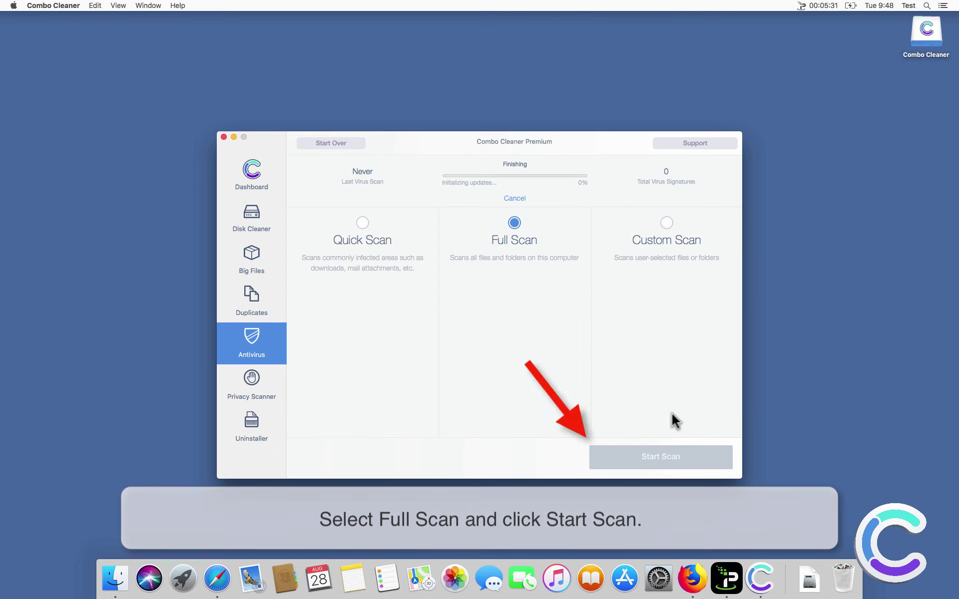
Start the Full Scan, then choose Remove All Threats for the 14 infected items.
click(627, 461)
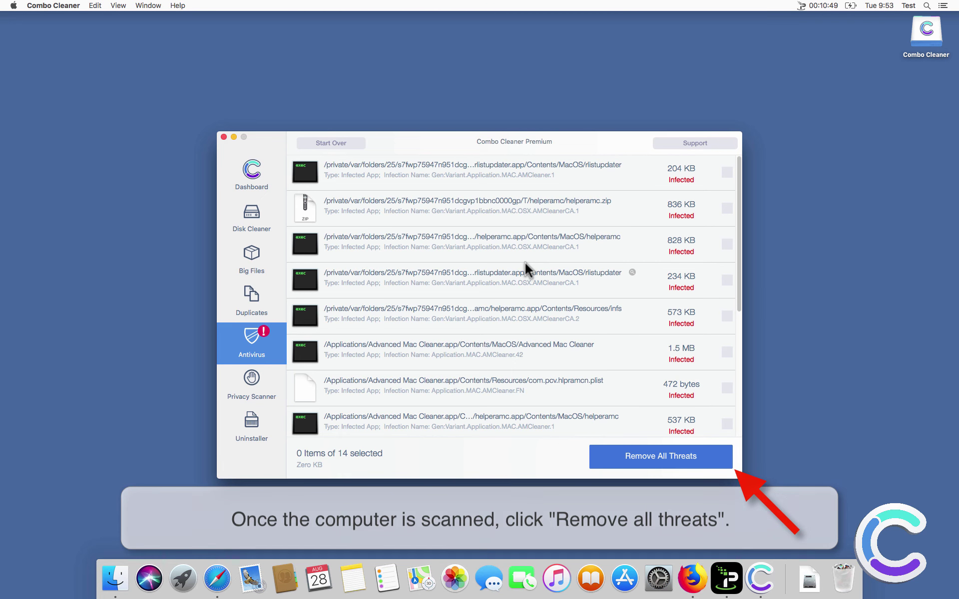
click(657, 462)
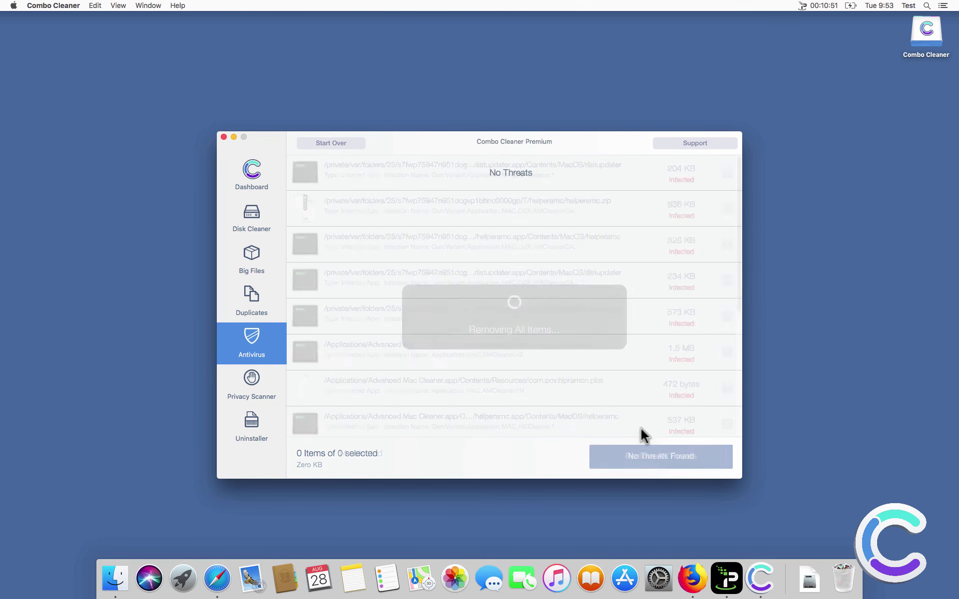
Choose Restart Now, then sign back in with the account password.
click(554, 189)
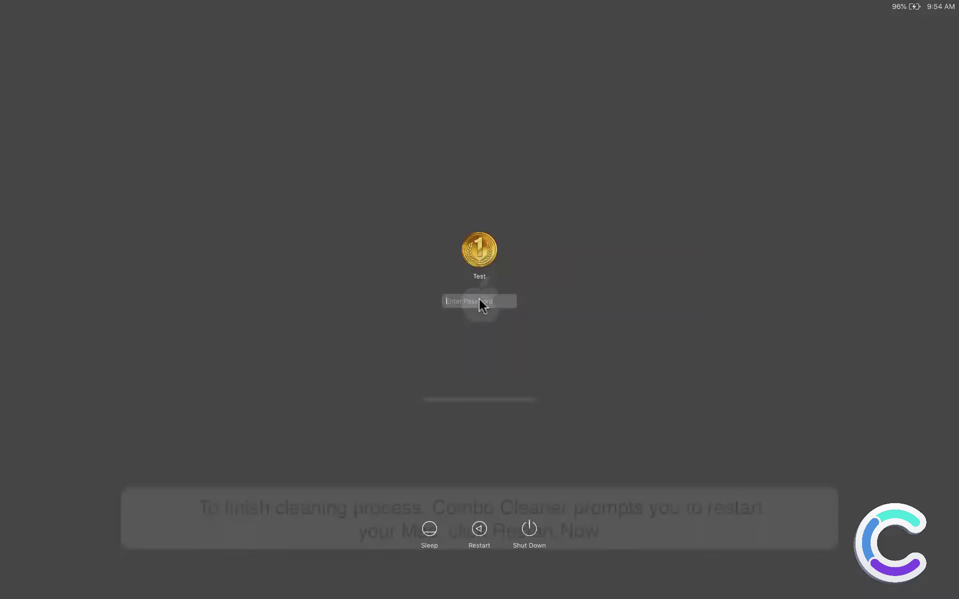
key(Return)
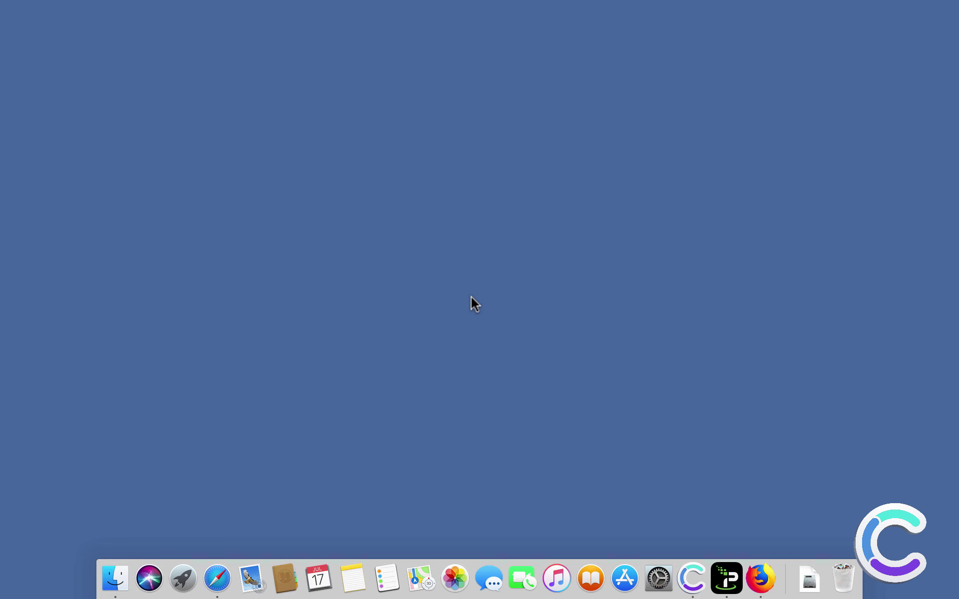
In Finder's Applications folder, drag Advanced Mac Cleaner to the Trash and close the windows.
click(115, 578)
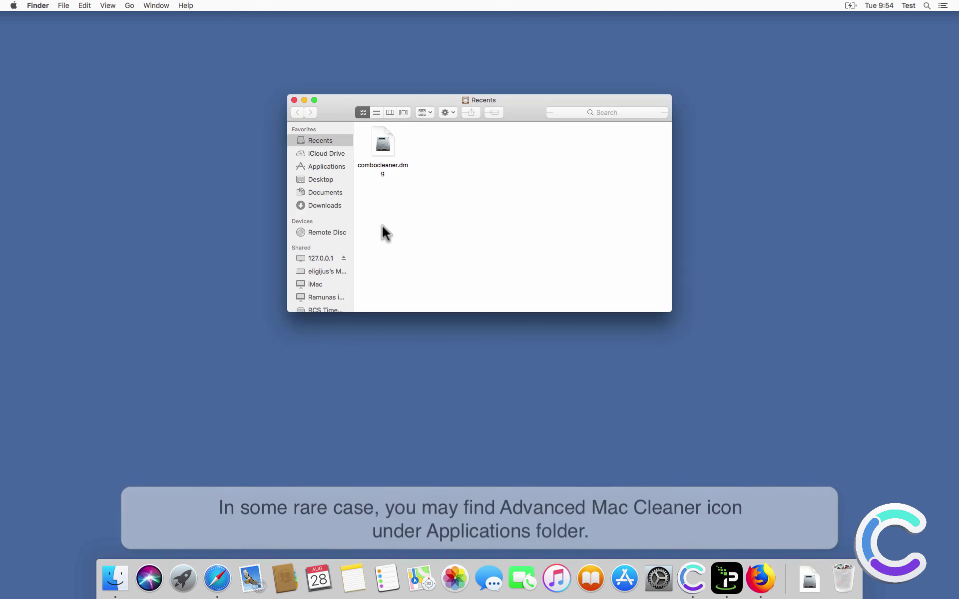
click(326, 165)
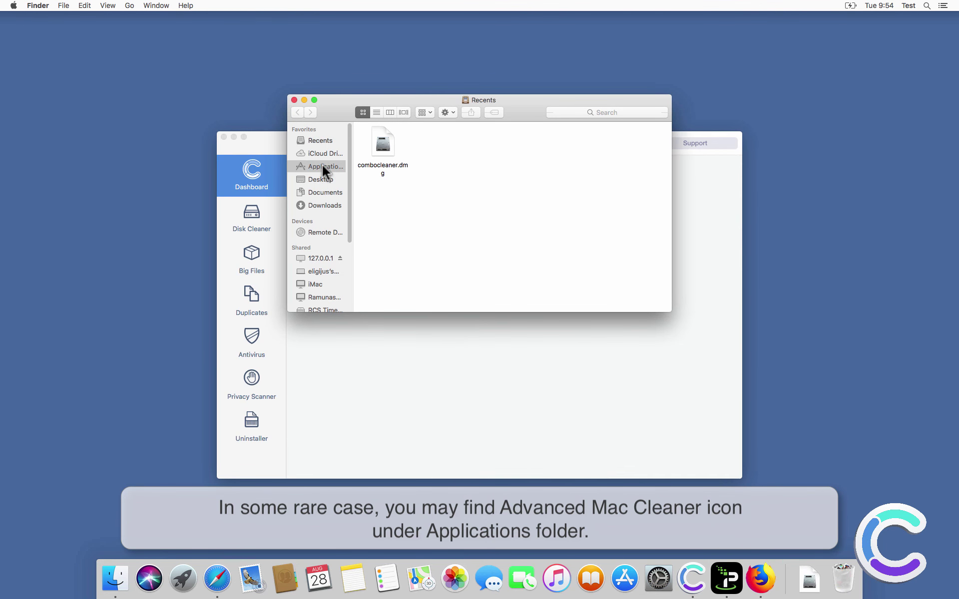
click(223, 136)
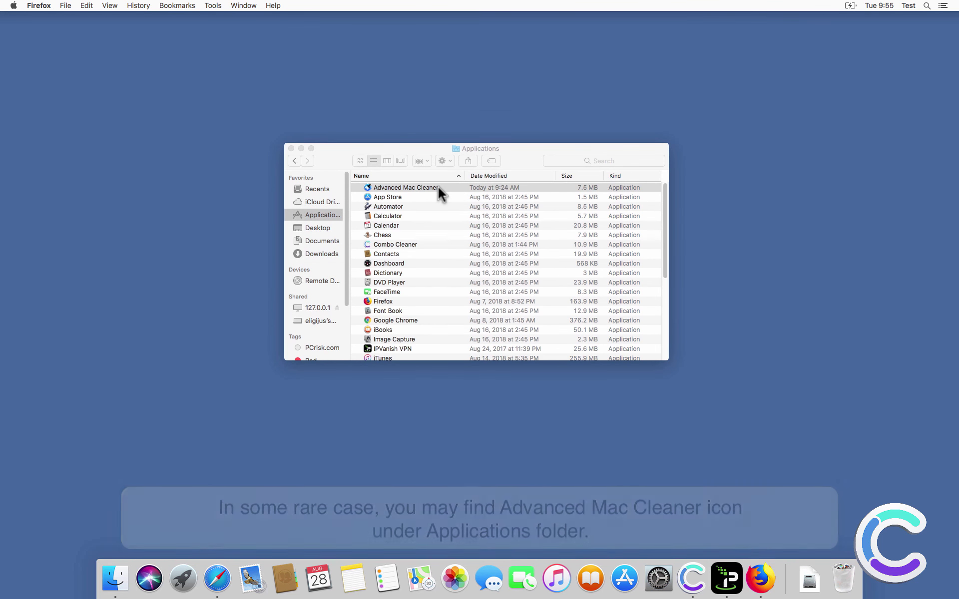
drag(436, 186, 842, 576)
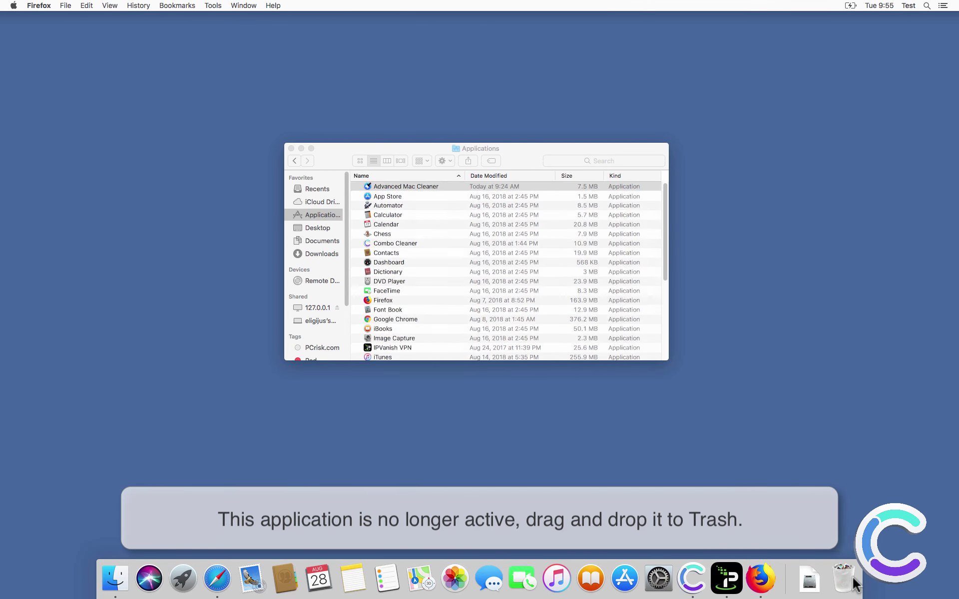
click(294, 149)
click(291, 149)
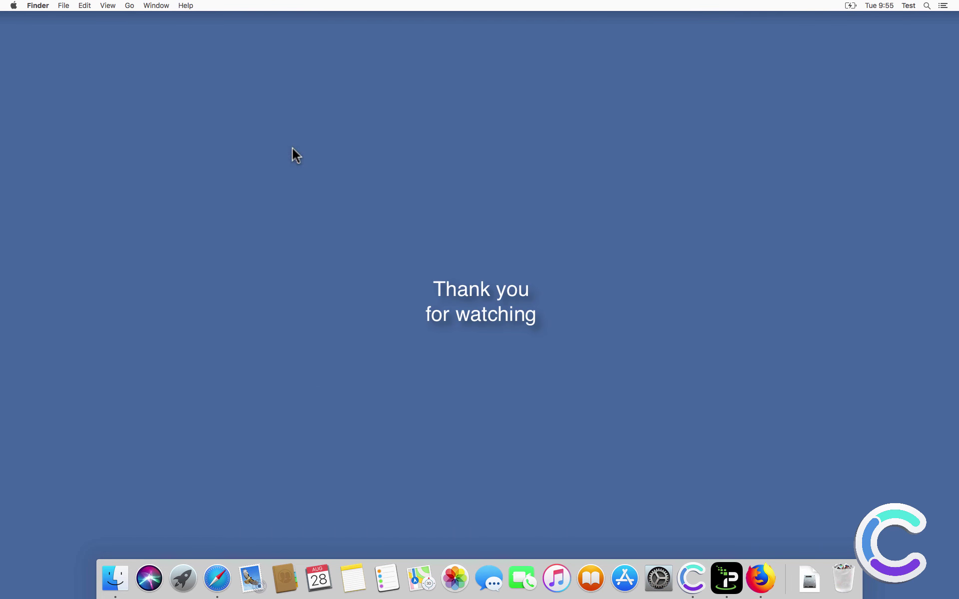